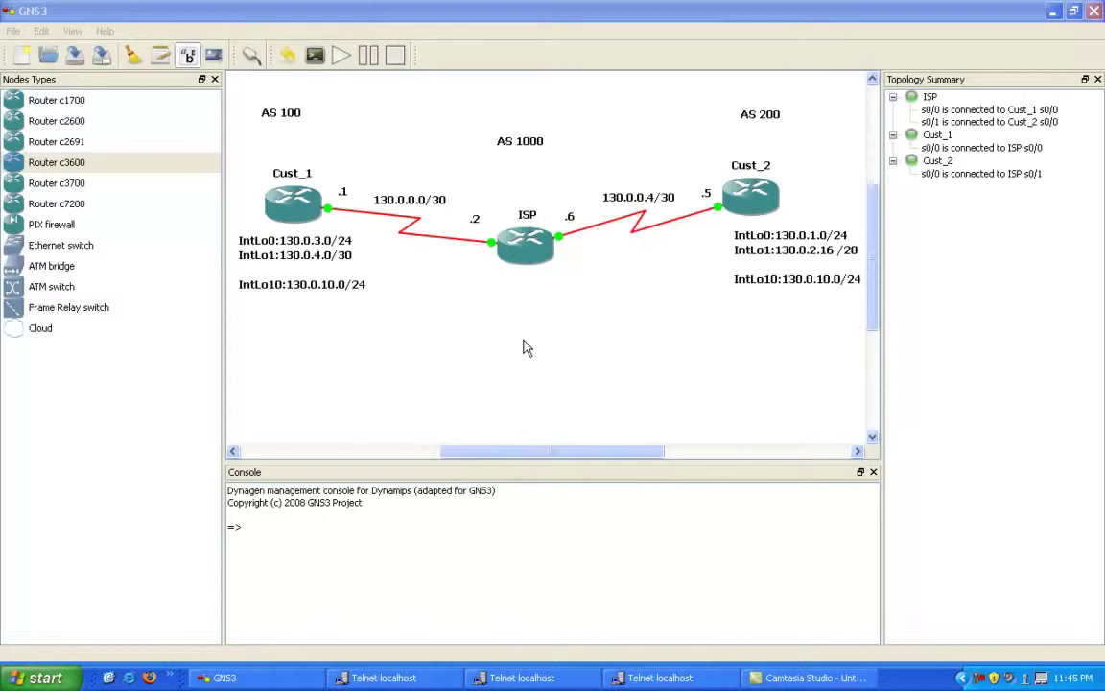
On the ISP console, run show run and page through the full configuration showing router bgp 1000
click(384, 677)
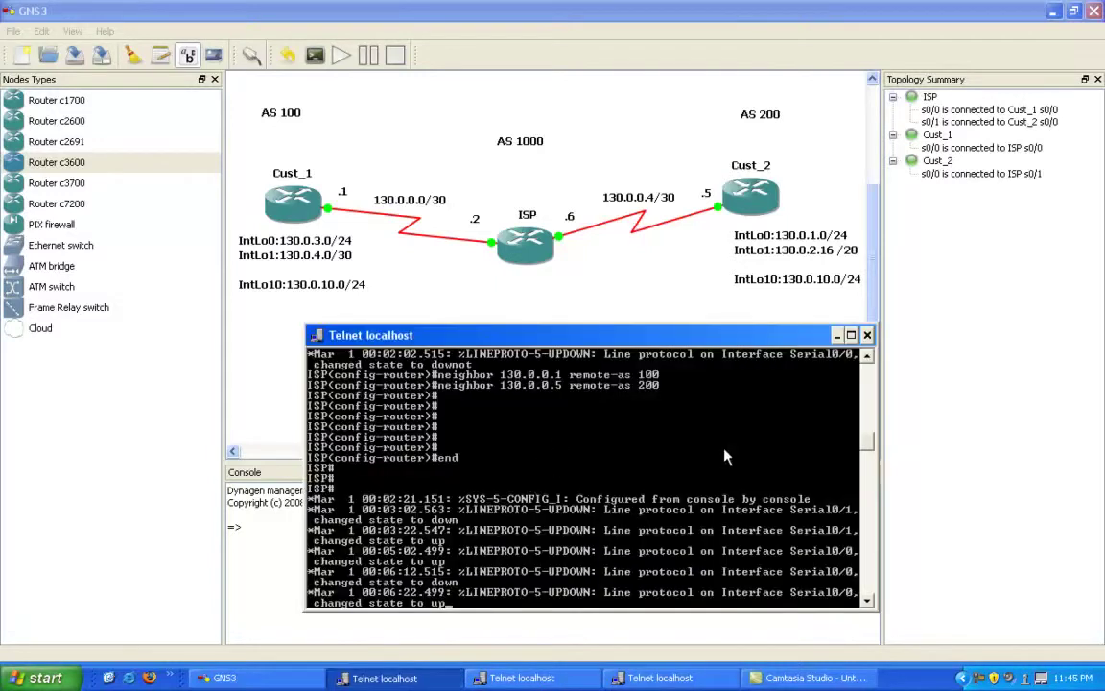
key(Return)
key(Return)
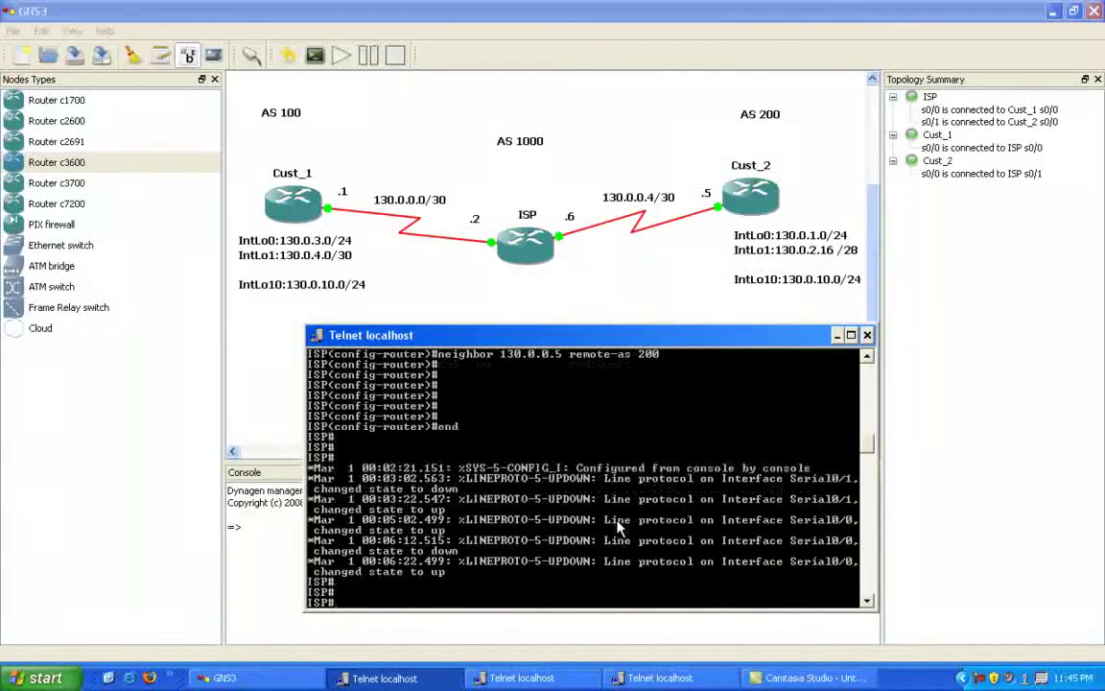
text(show run)
key(Return)
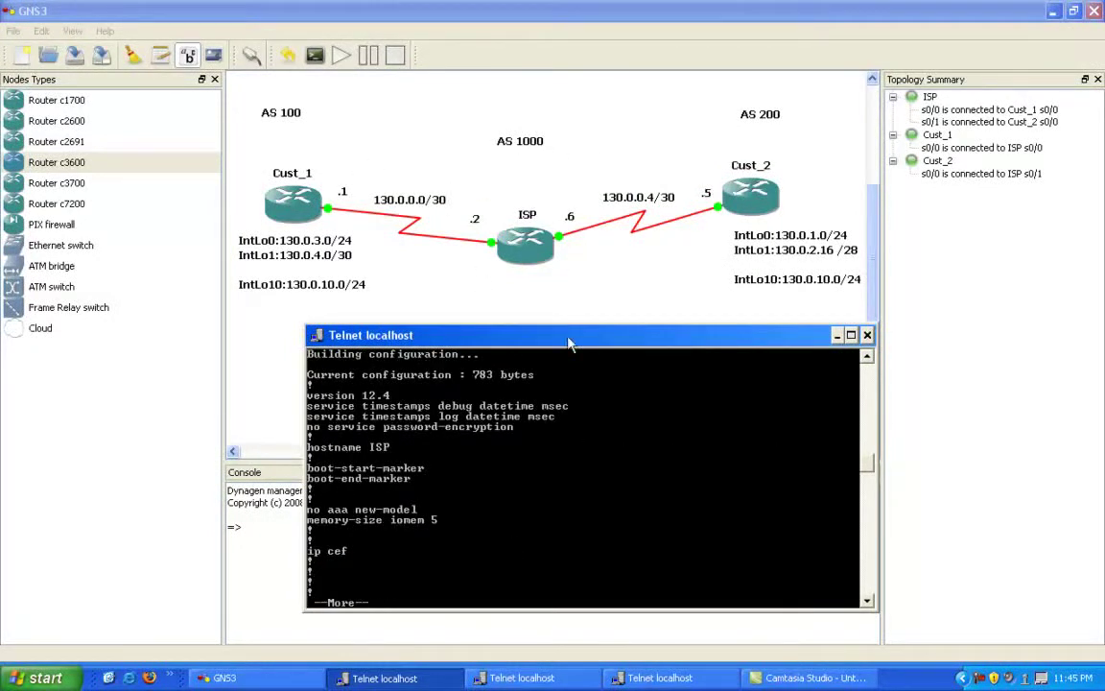
key(space)
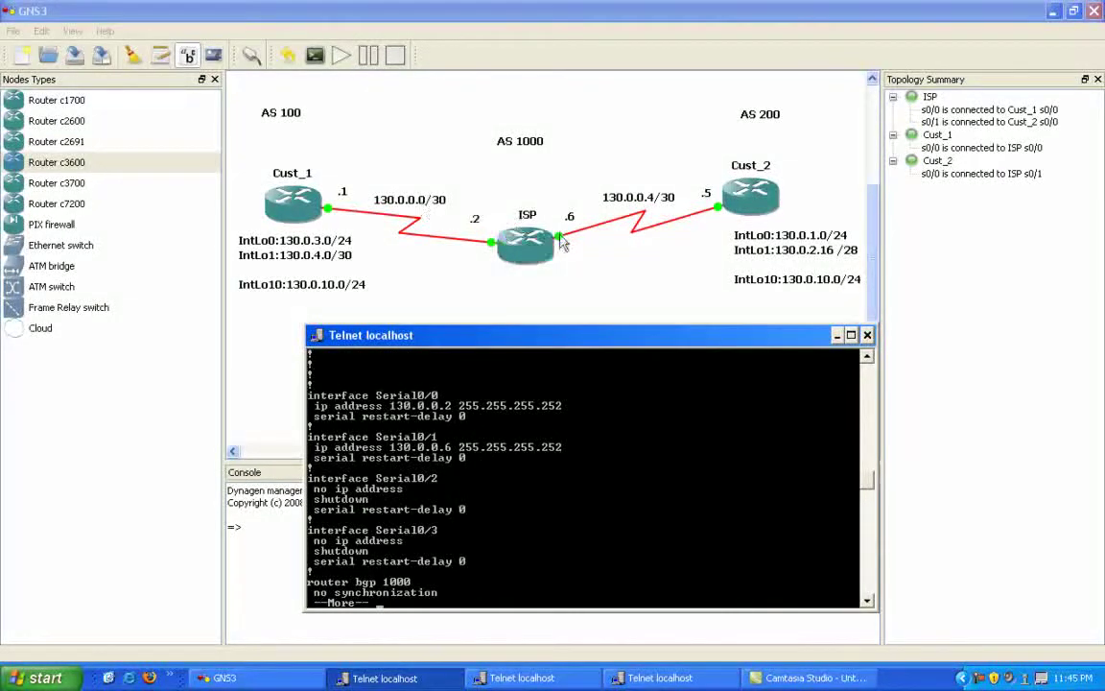
key(space)
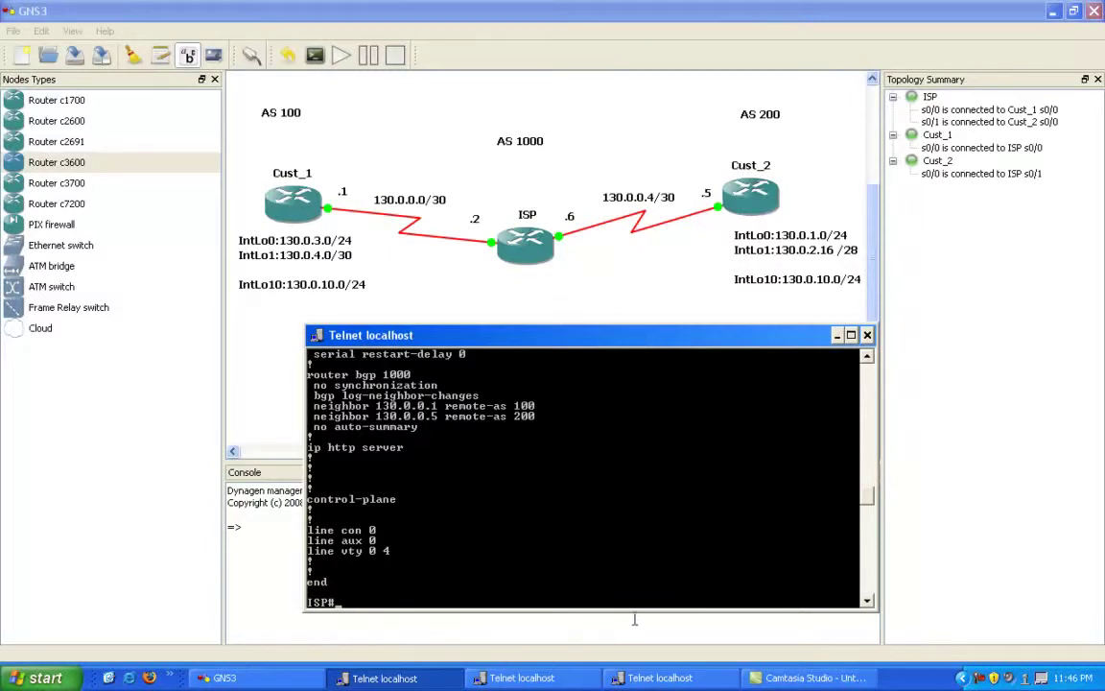
Set the ISP console aside and bring up the Cust_2 router's console, repositioning it on screen
click(837, 336)
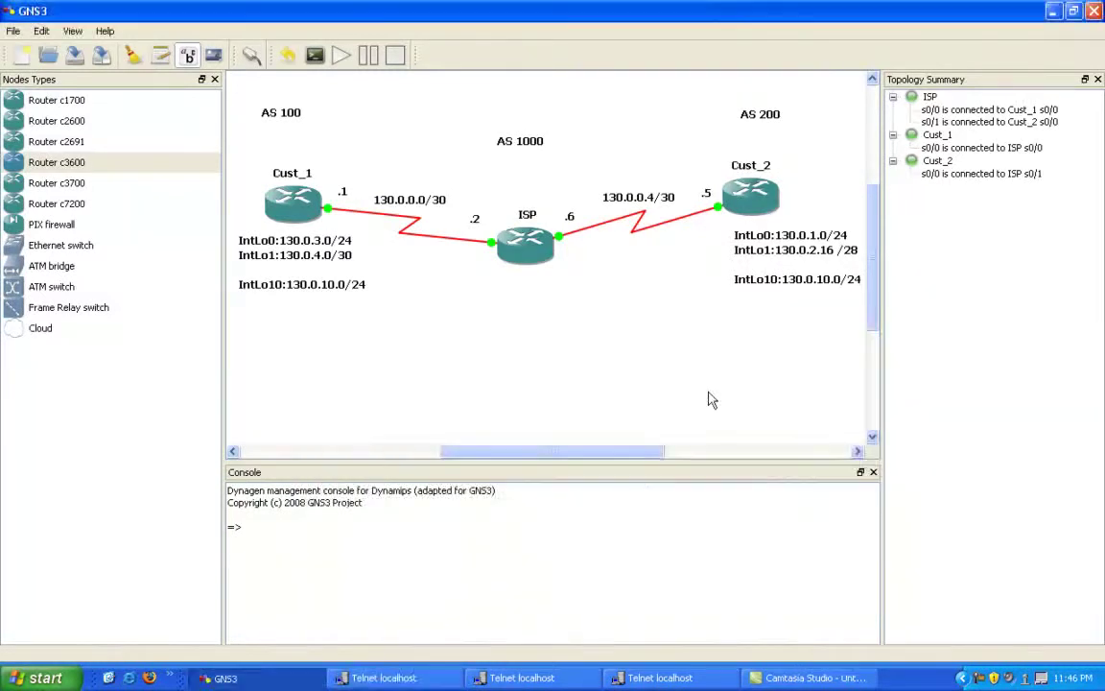
click(561, 678)
drag(784, 361, 454, 356)
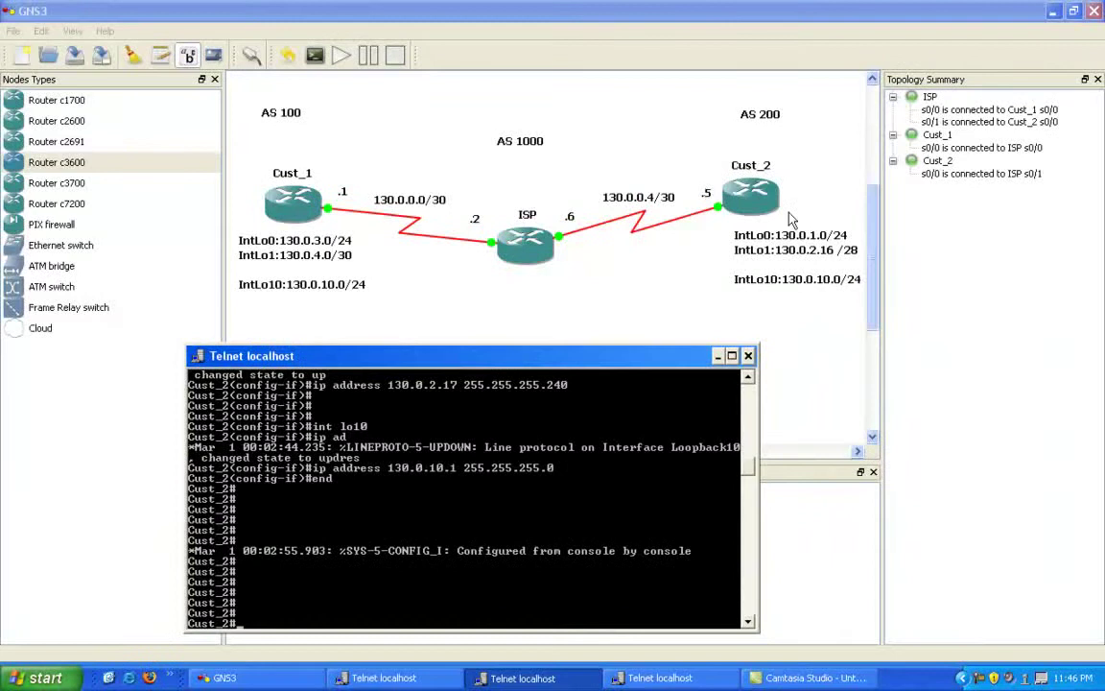
drag(649, 366, 760, 367)
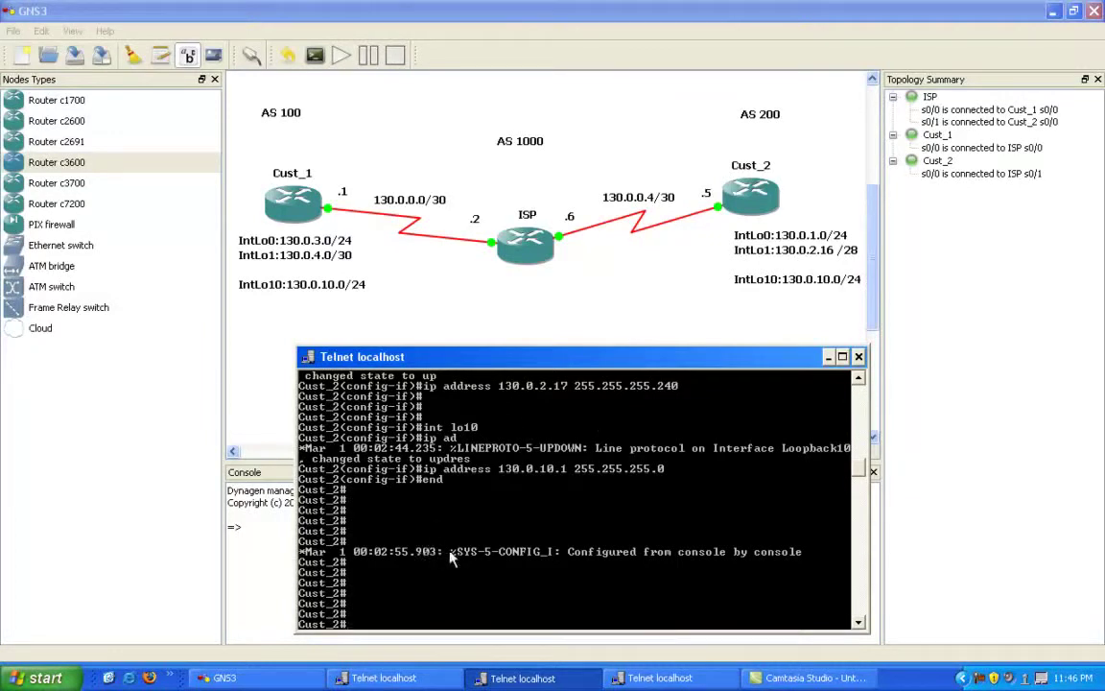
On Cust_2, configure router bgp 200 with neighbor 130.0.0.6 remote-as 1000
text(config t)
key(Return)
text(router bgp 200)
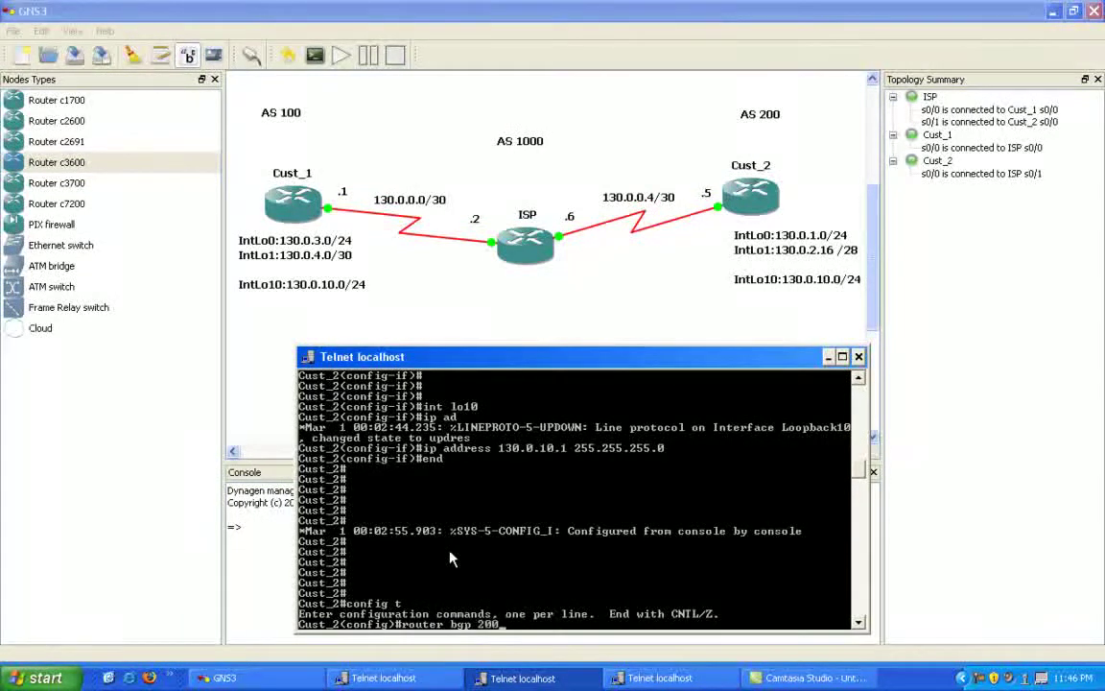
key(Return)
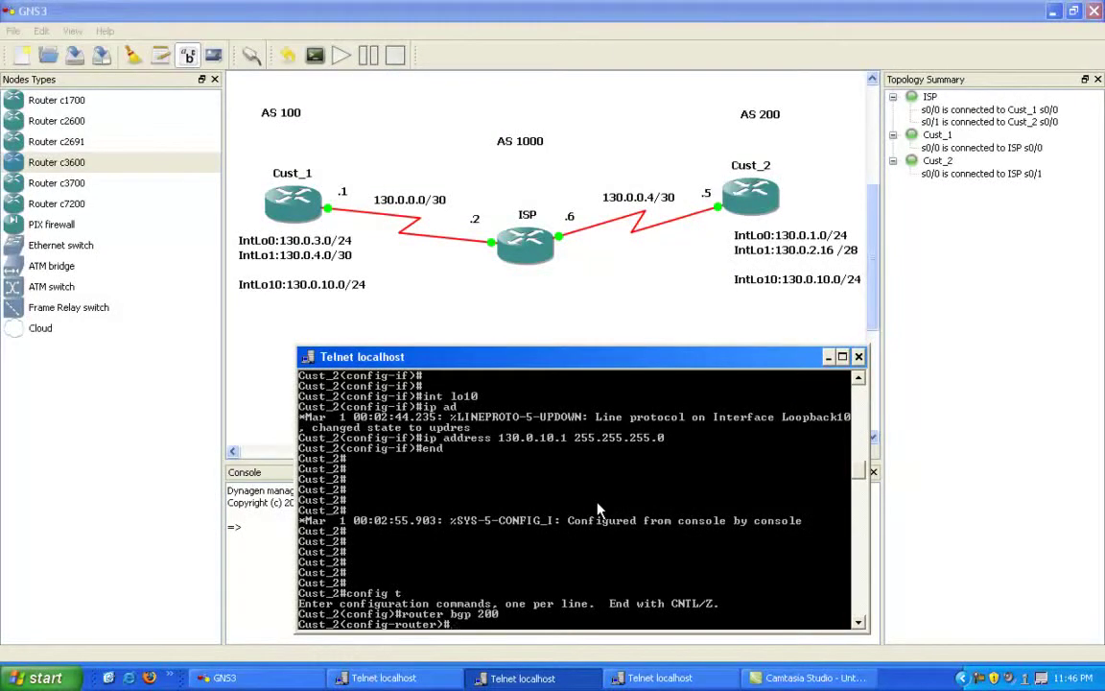
text(neigh)
key(Tab)
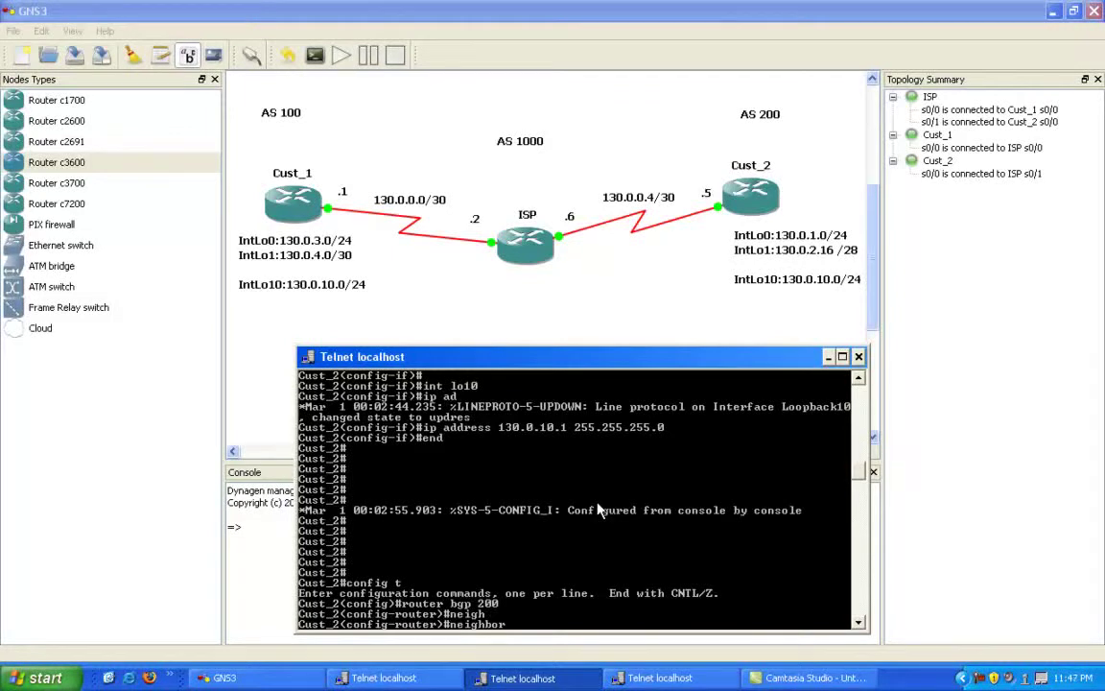
text(130.0.0.6 remot)
key(Tab)
text(1000)
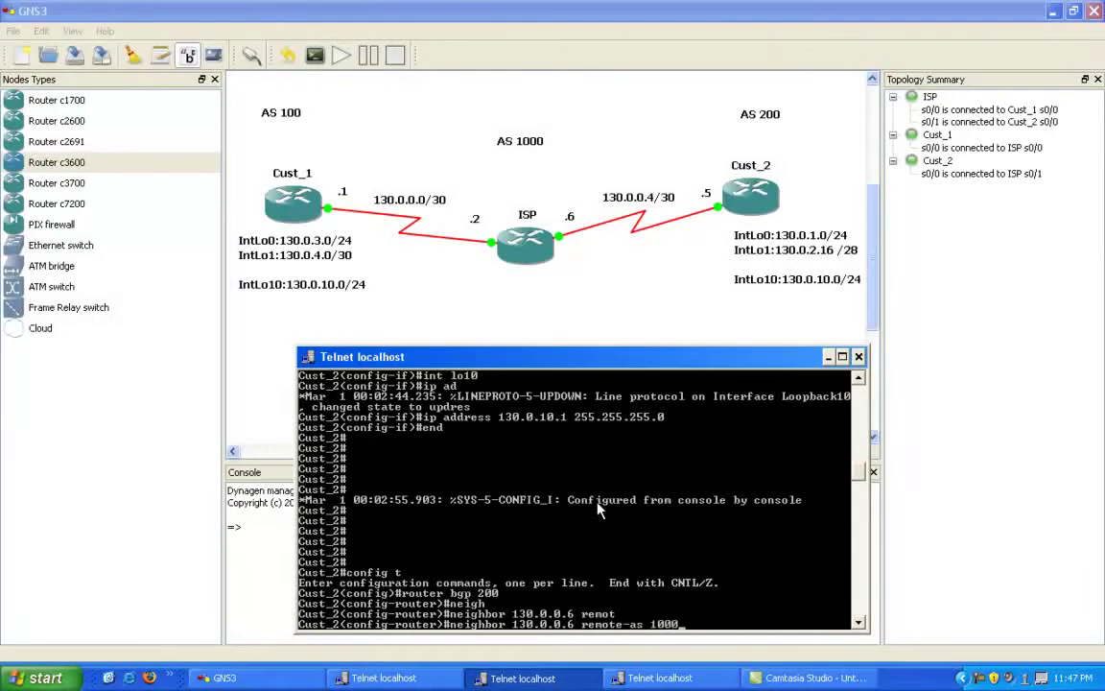
key(Return)
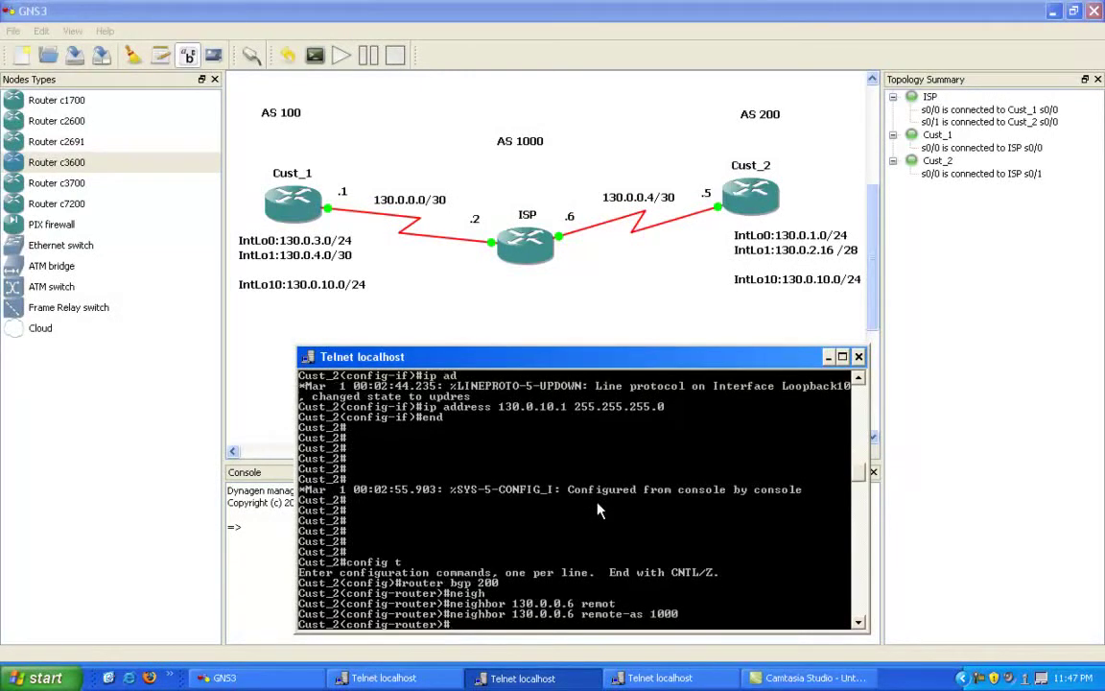
key(Return)
key(Return)
key(Return)
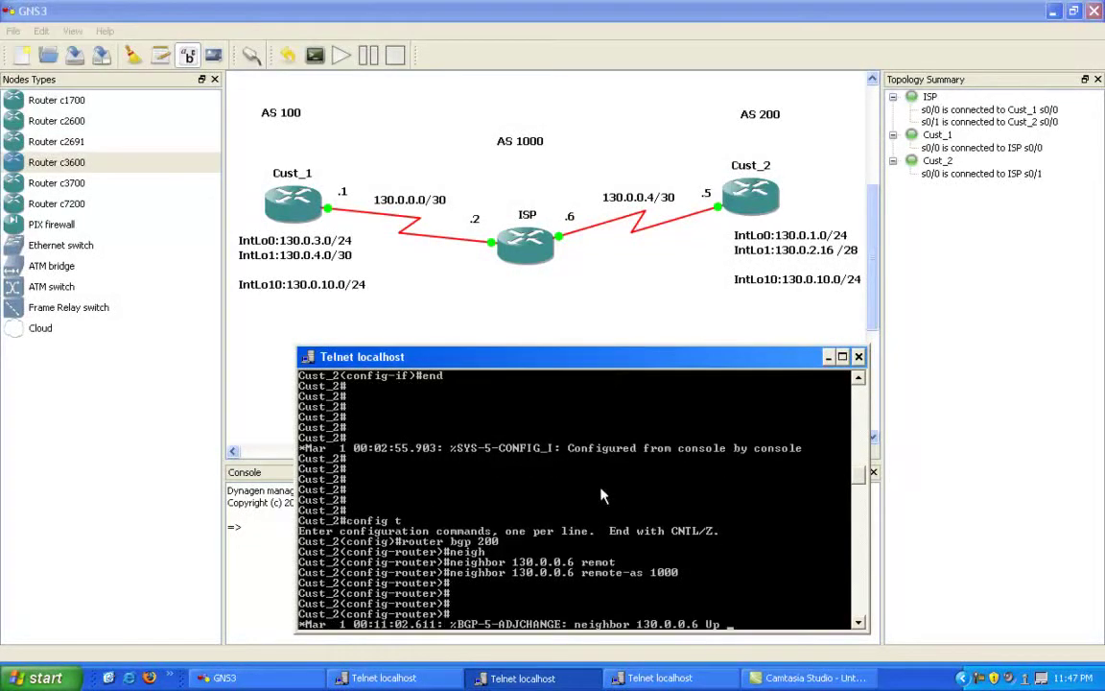
Check the BGP summary for peer 130.0.0.6, then return to the GNS3 main window
key(Return)
key(Return)
key(Return)
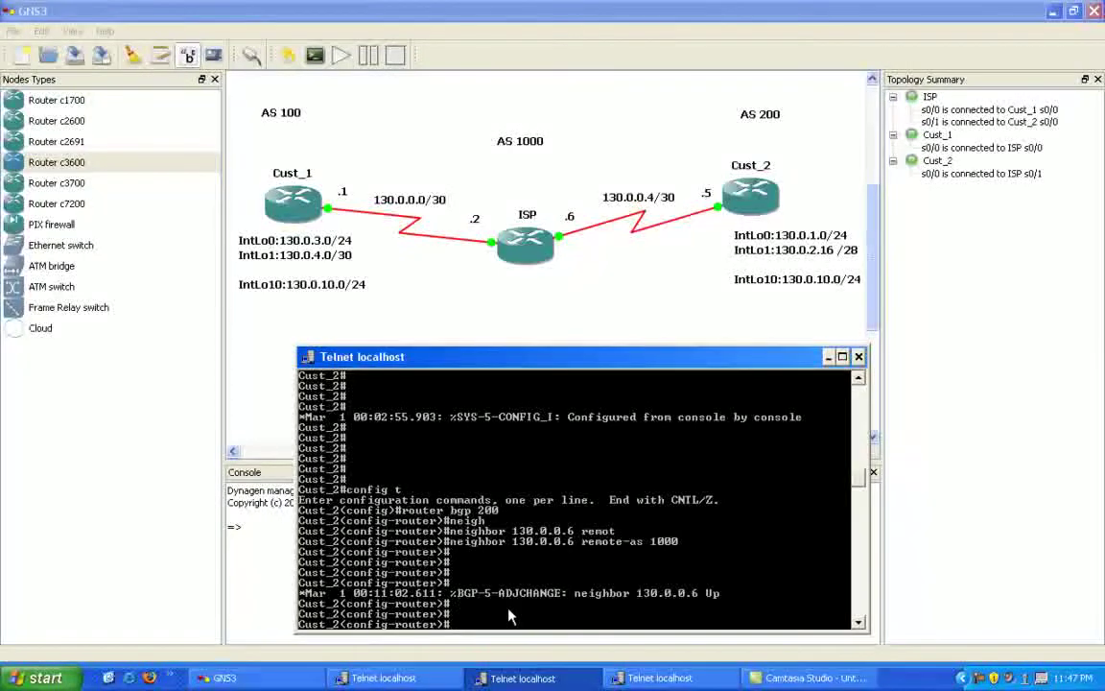
text(do show i)
text(p bgp sum)
key(Return)
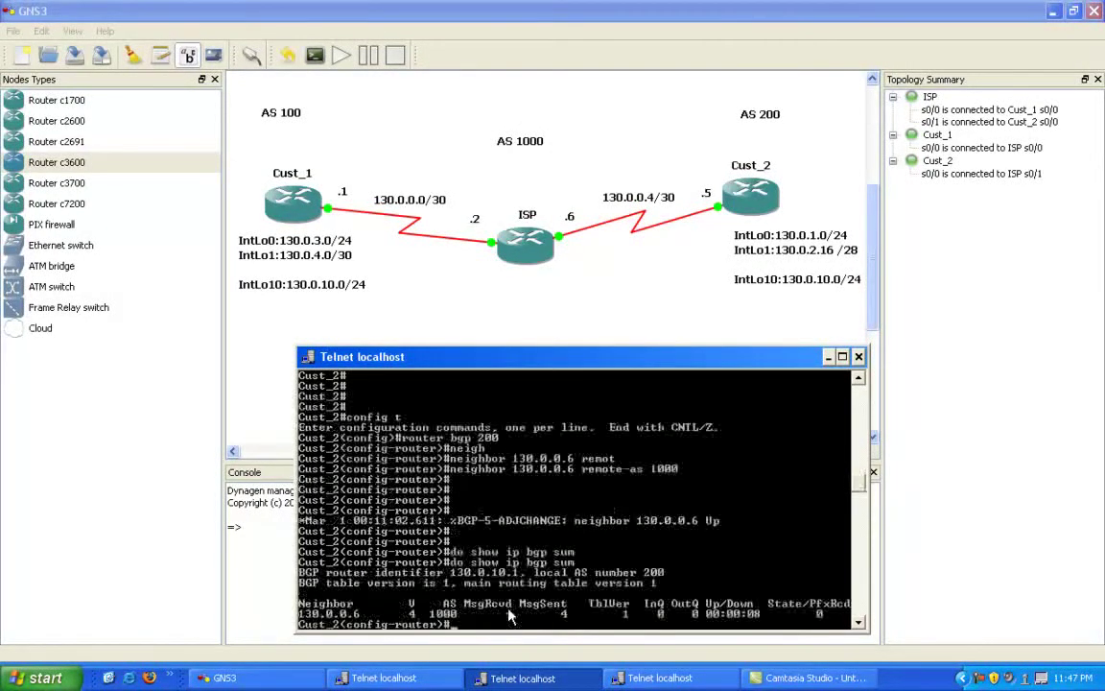
right_click(490, 509)
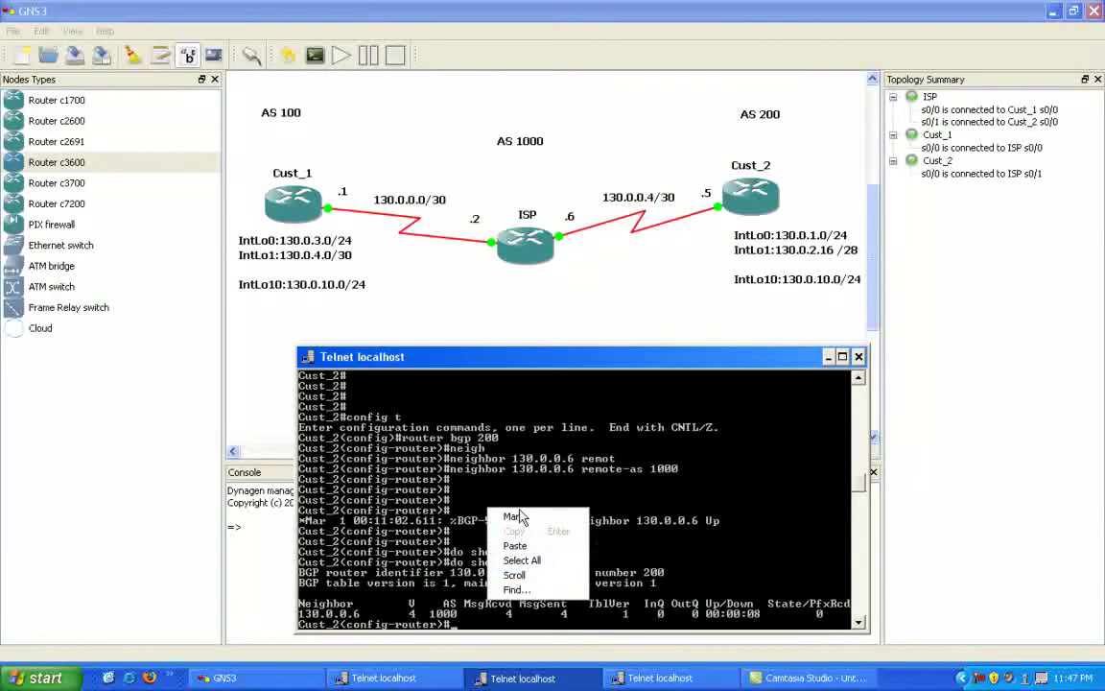
click(514, 517)
drag(298, 612, 353, 619)
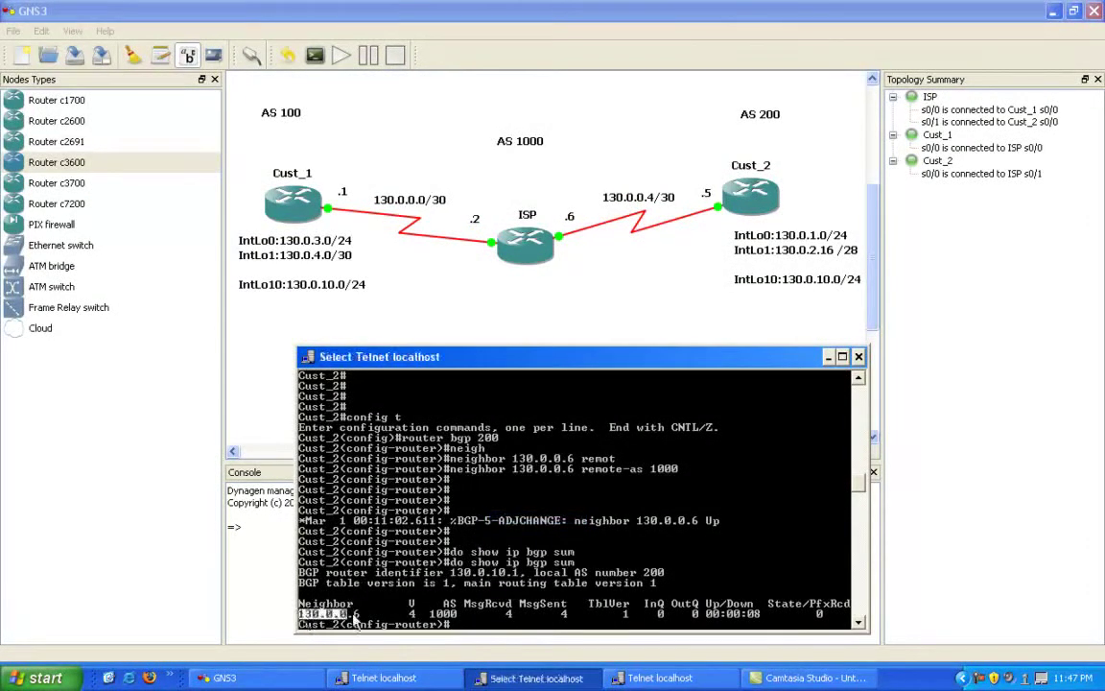
key(Return)
right_click(736, 619)
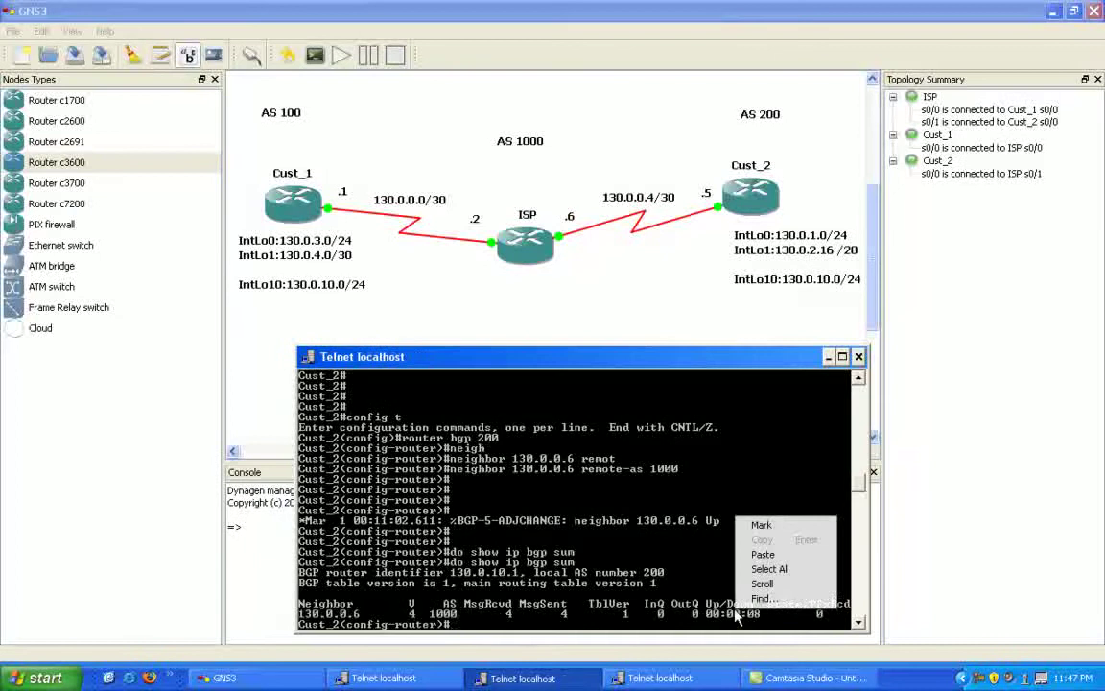
key(Escape)
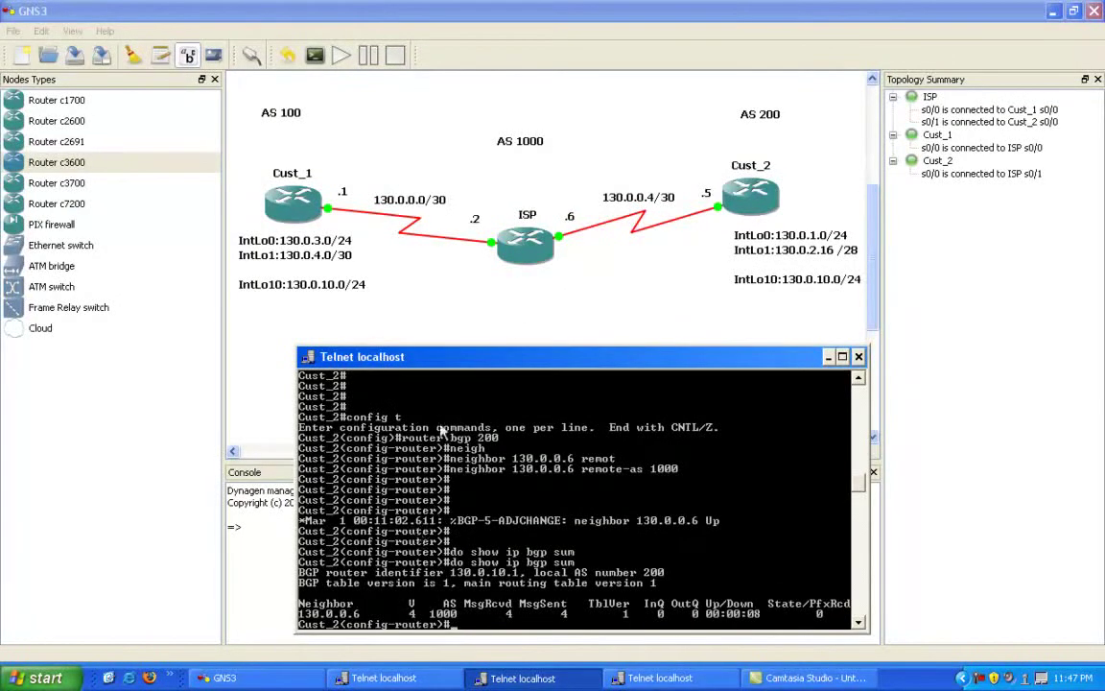
click(741, 314)
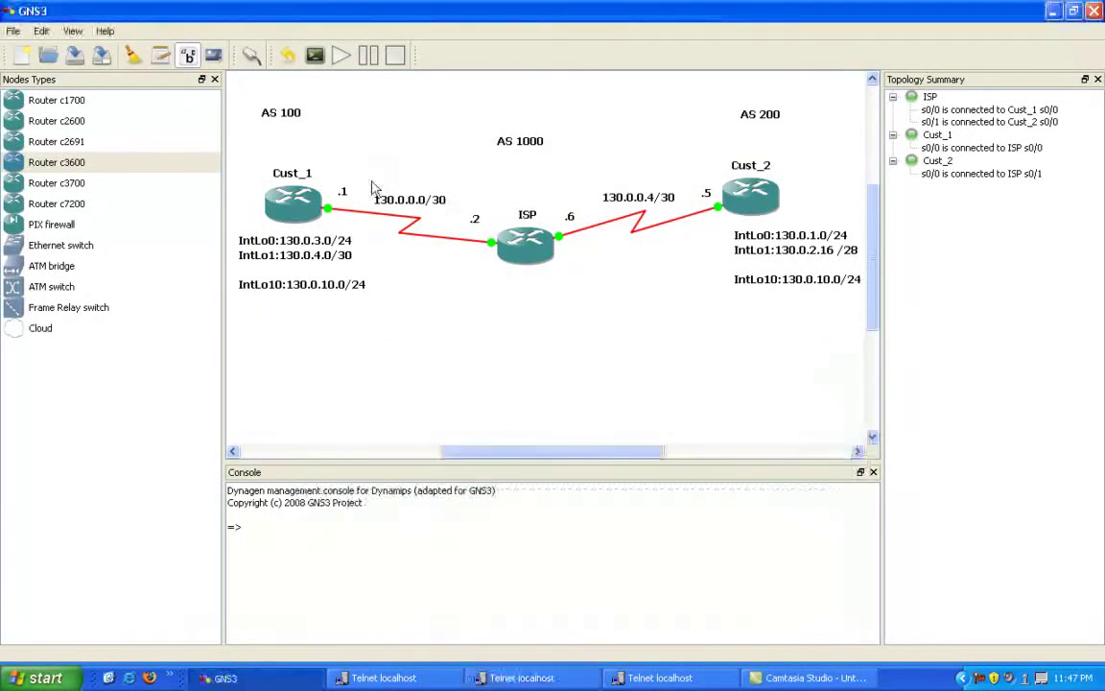
Switch to the Cust_1 console and start BGP routing as AS 100 in configuration mode
click(540, 678)
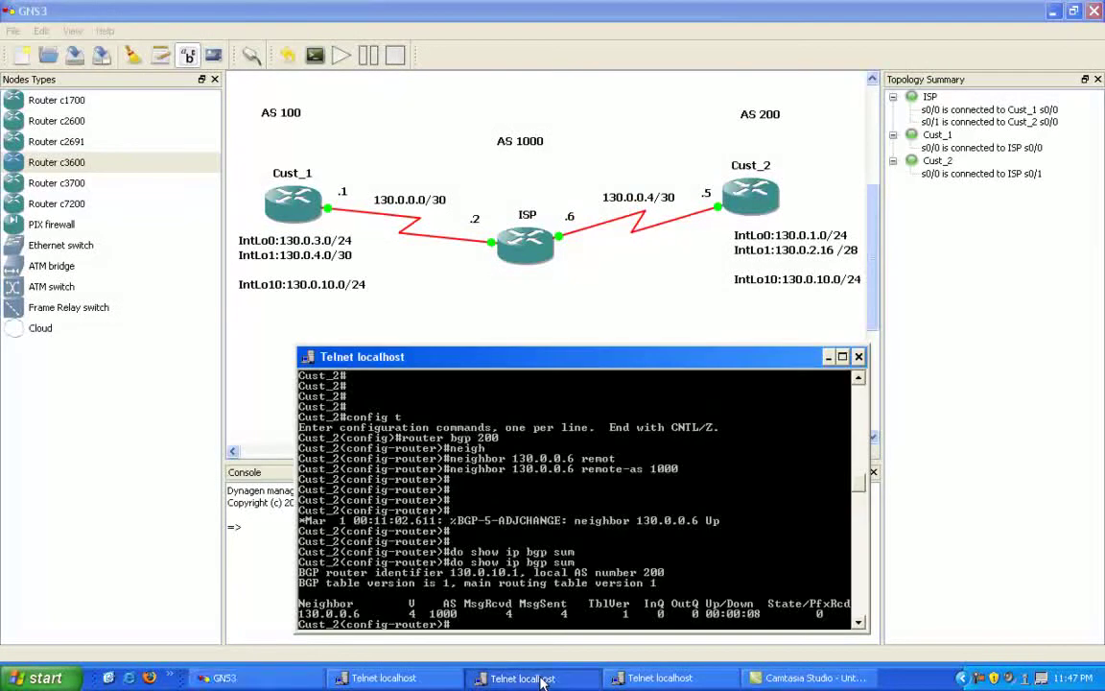
click(540, 679)
click(638, 679)
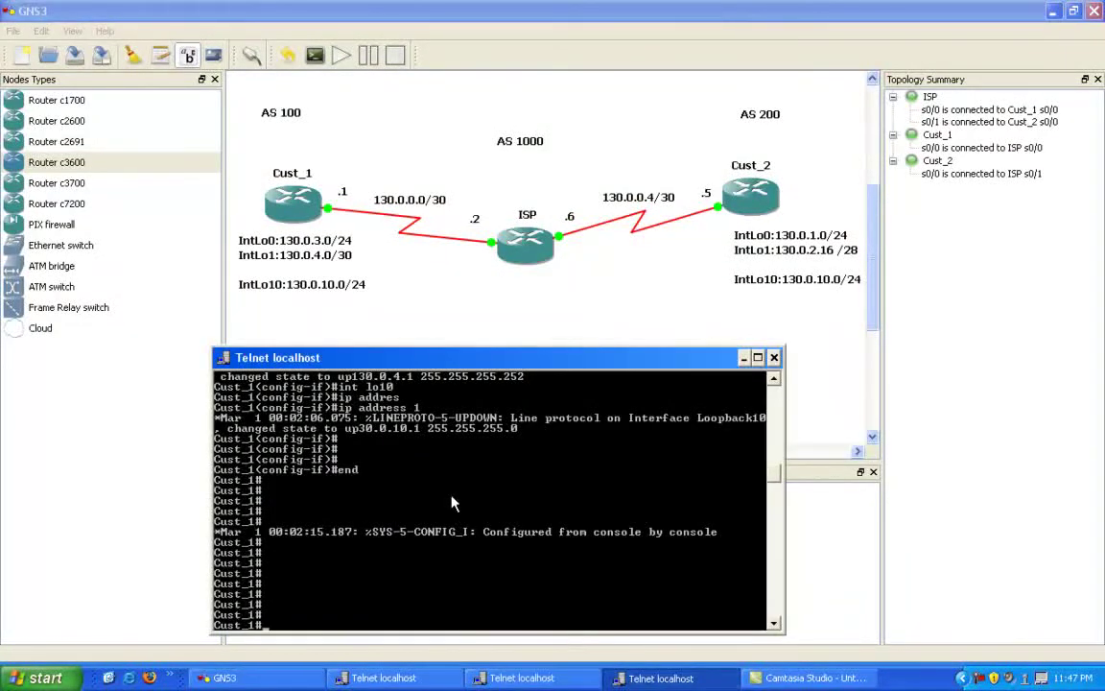
text(config t)
key(Return)
text(rotuer)
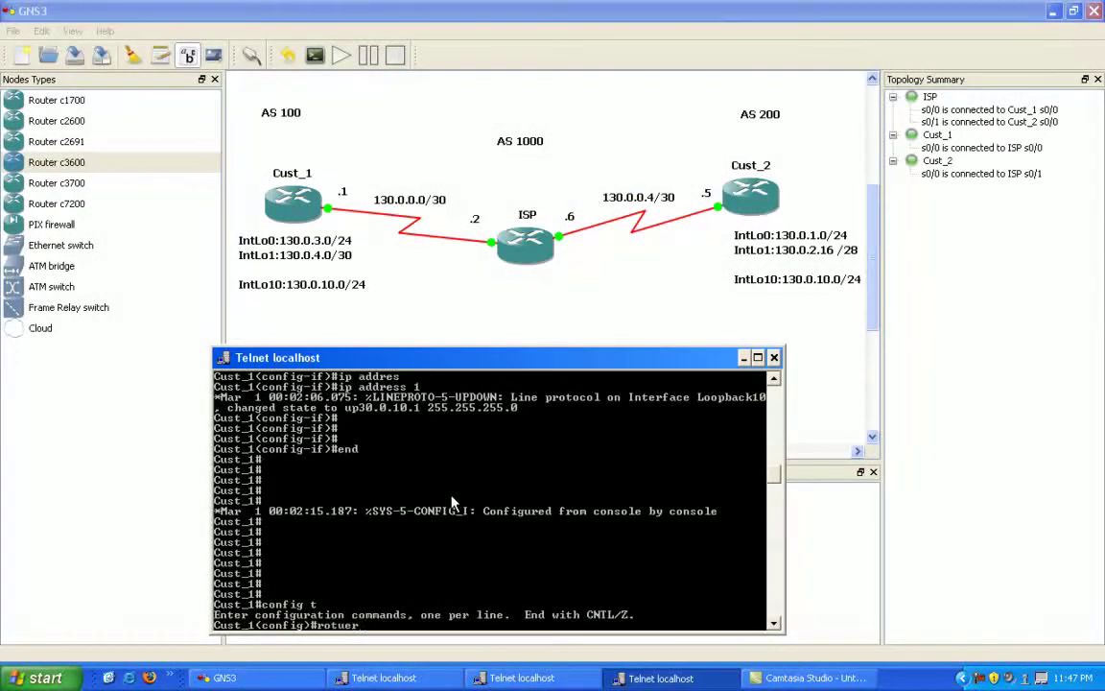
key(BackSpace)
key(BackSpace)
key(BackSpace)
key(BackSpace)
text(ut)
key(Tab)
text(er)
key(Tab)
text(bgp 100)
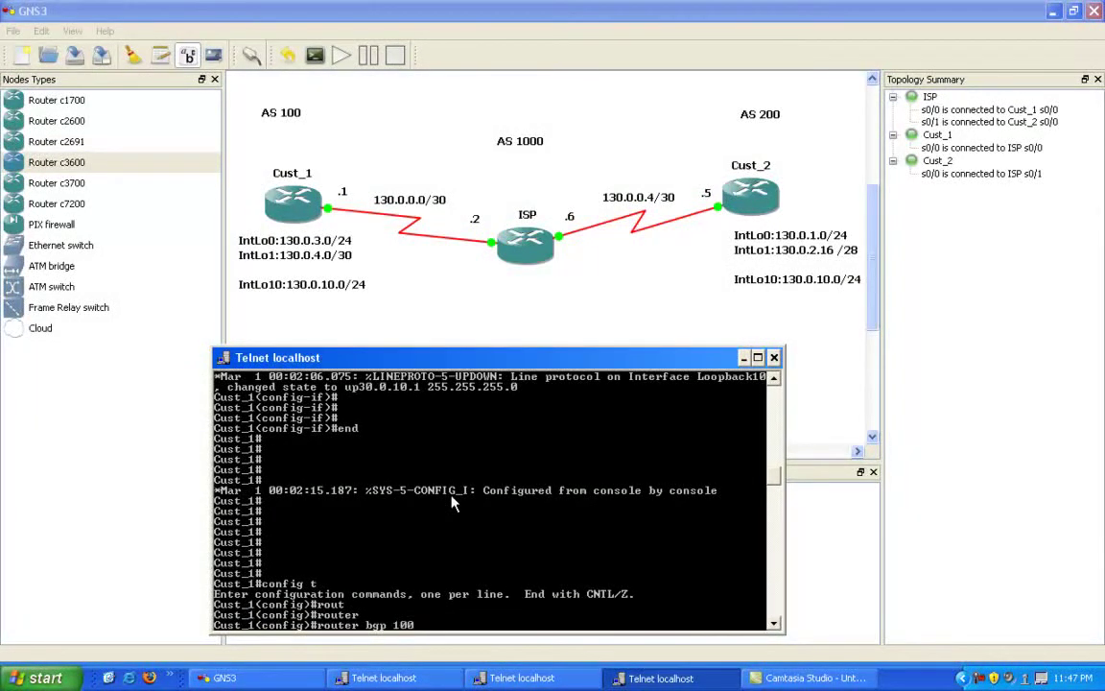
key(Return)
Add ISP neighbor 130.0.0.2 with remote-as 1000 on Cust_1
text(neigh)
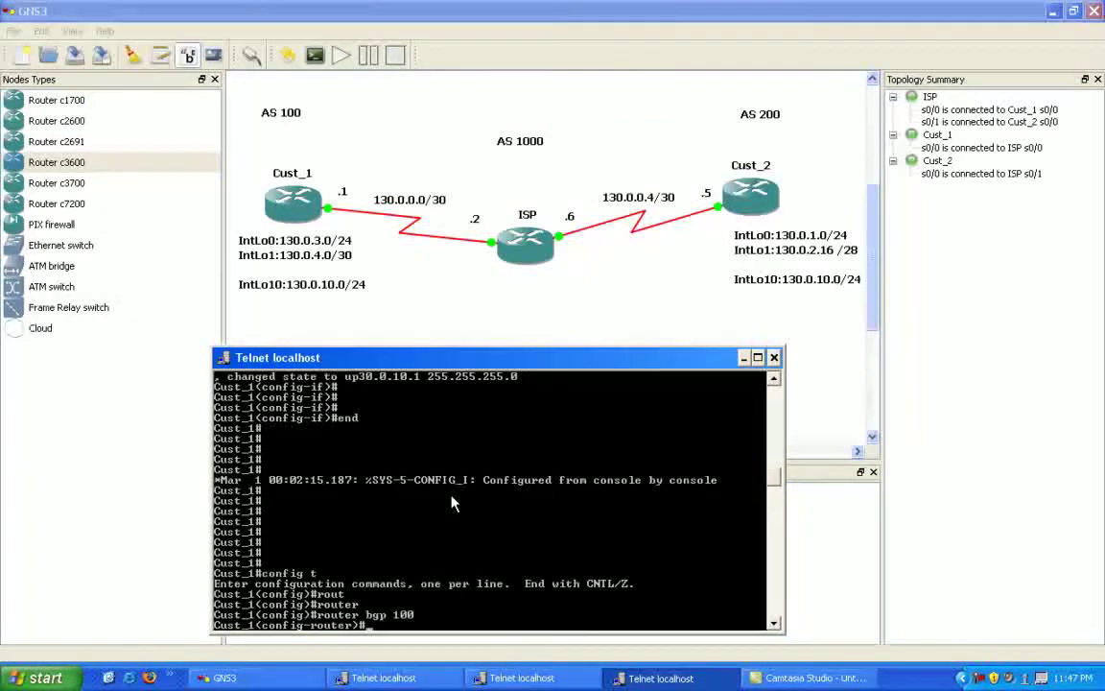
key(Tab)
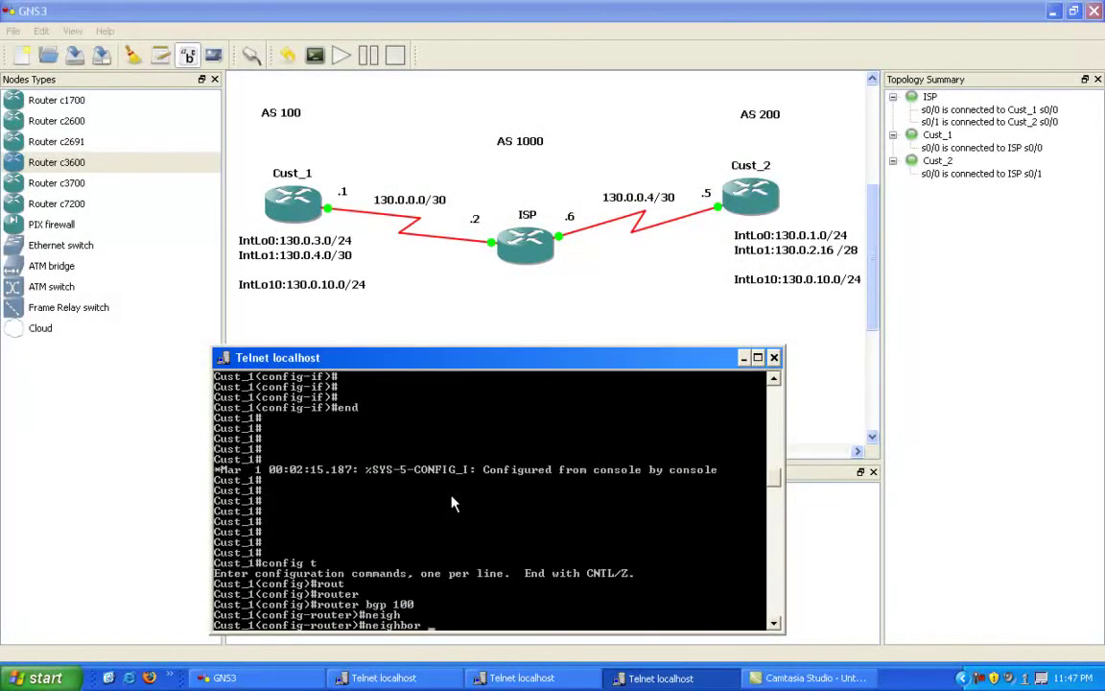
text(130.0.0.2 remot)
key(Tab)
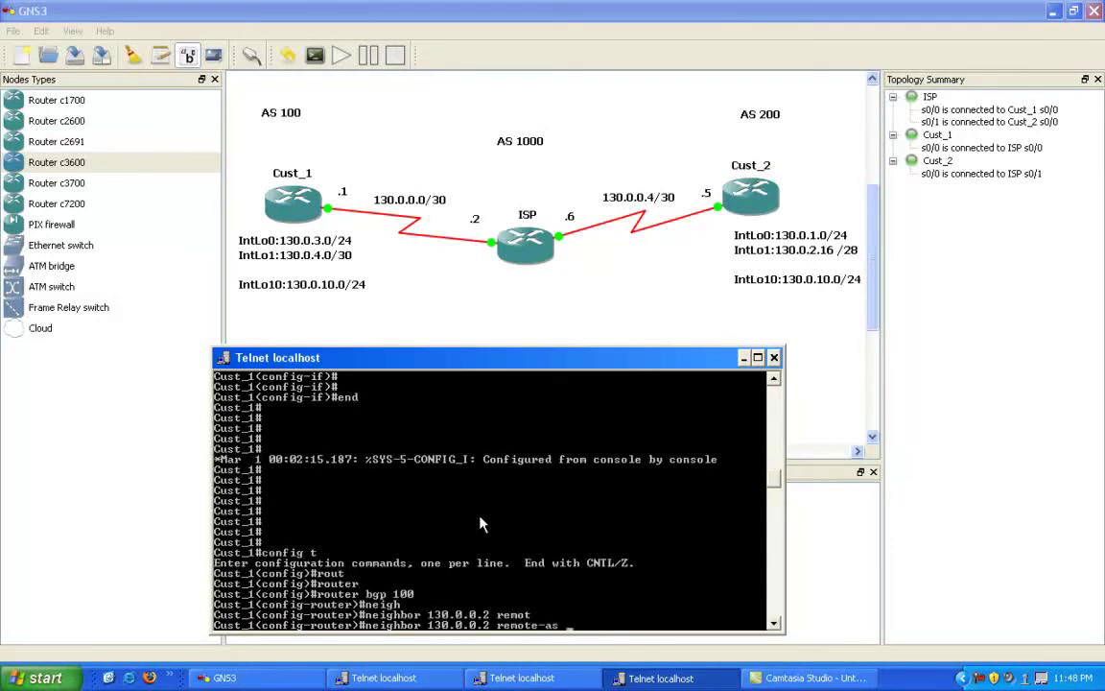
text(1000)
key(Return)
key(Return)
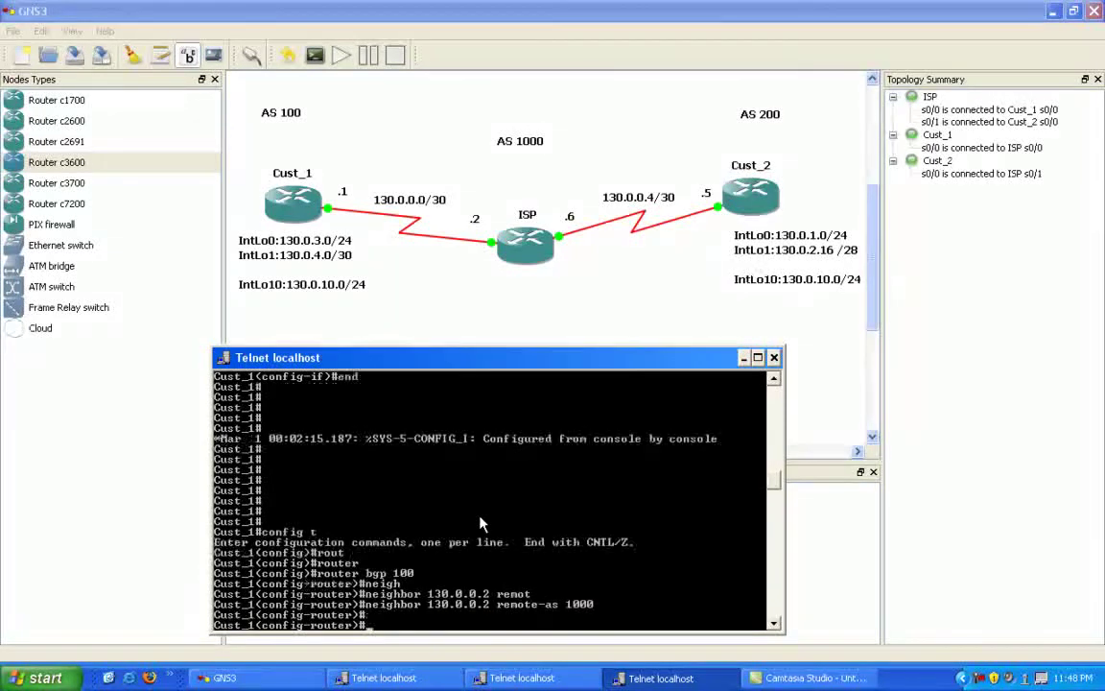